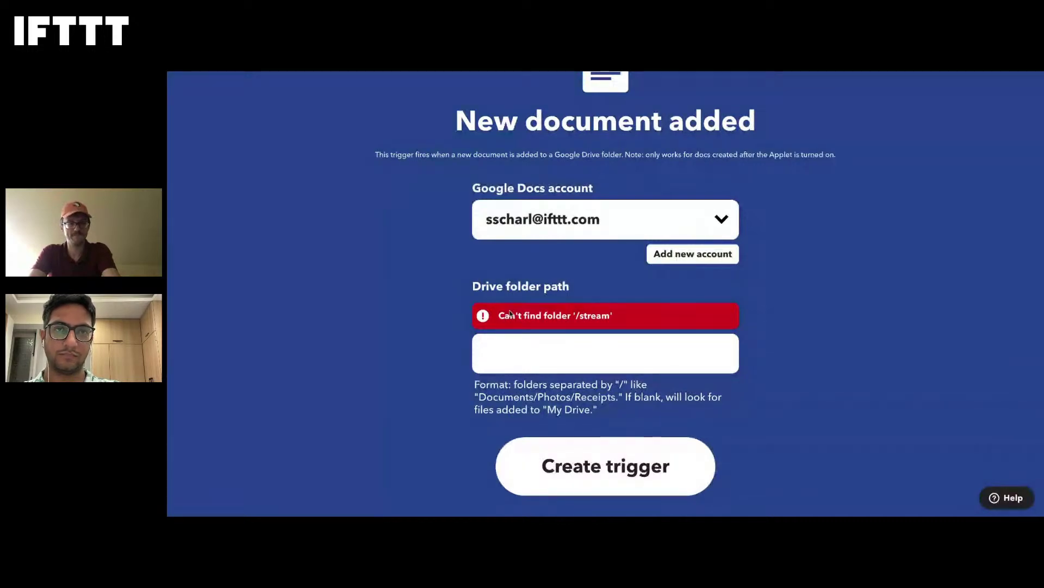
# Set the trigger's Drive folder path to "stream" and create the New document added trigger.
pyautogui.click(508, 346)
pyautogui.write('stream')
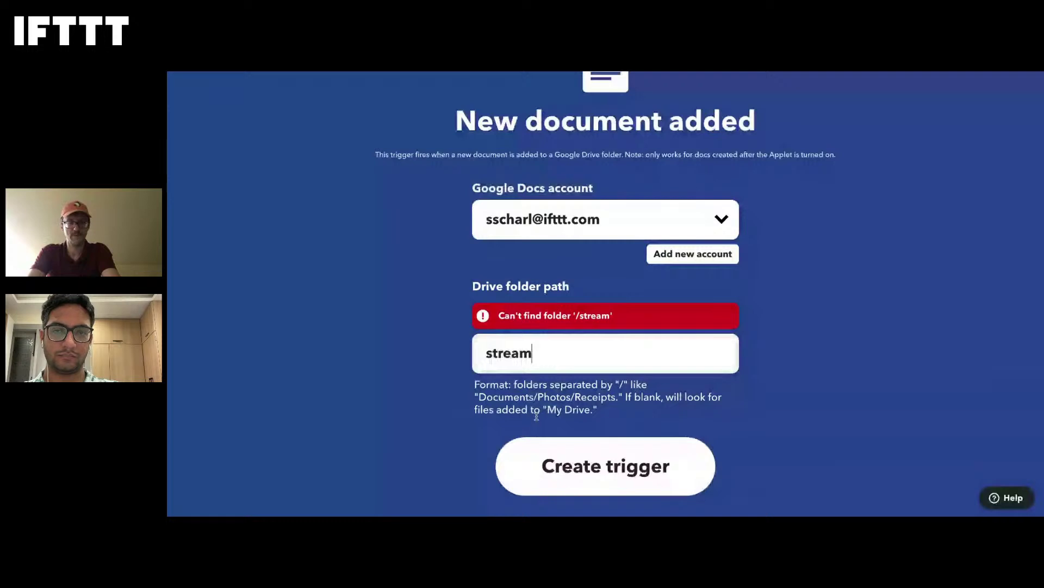
pyautogui.press('Return')
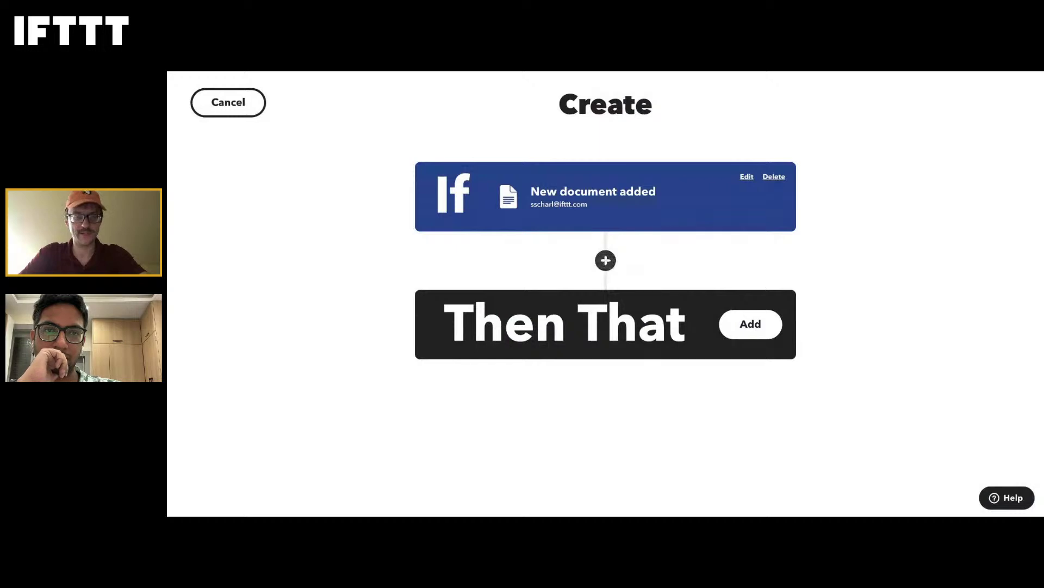
# Add the Google Docs action "Create a document" as the applet's Then That action.
pyautogui.click(606, 260)
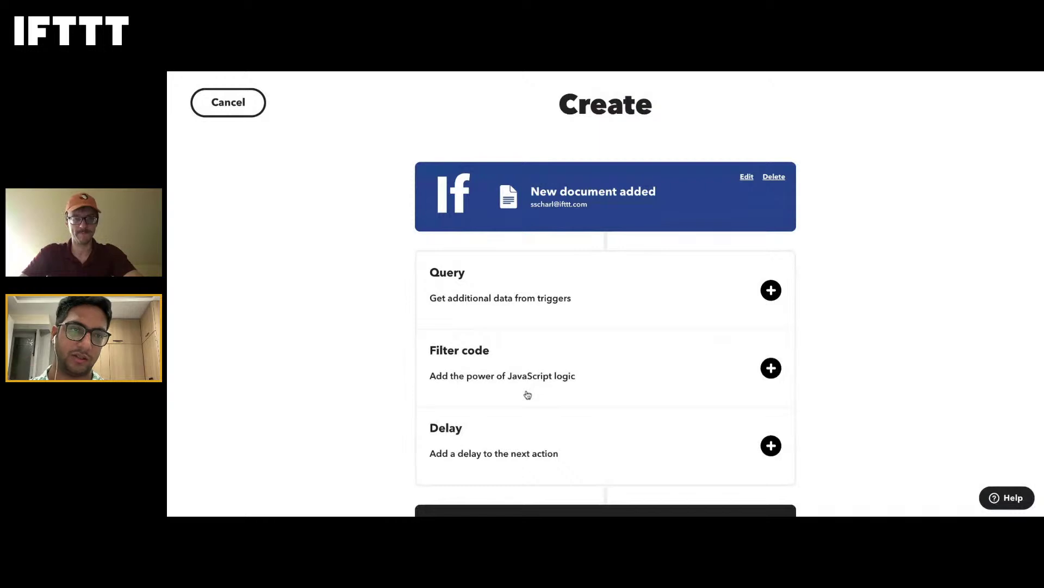
pyautogui.scroll(-2, 528, 394)
pyautogui.click(729, 483)
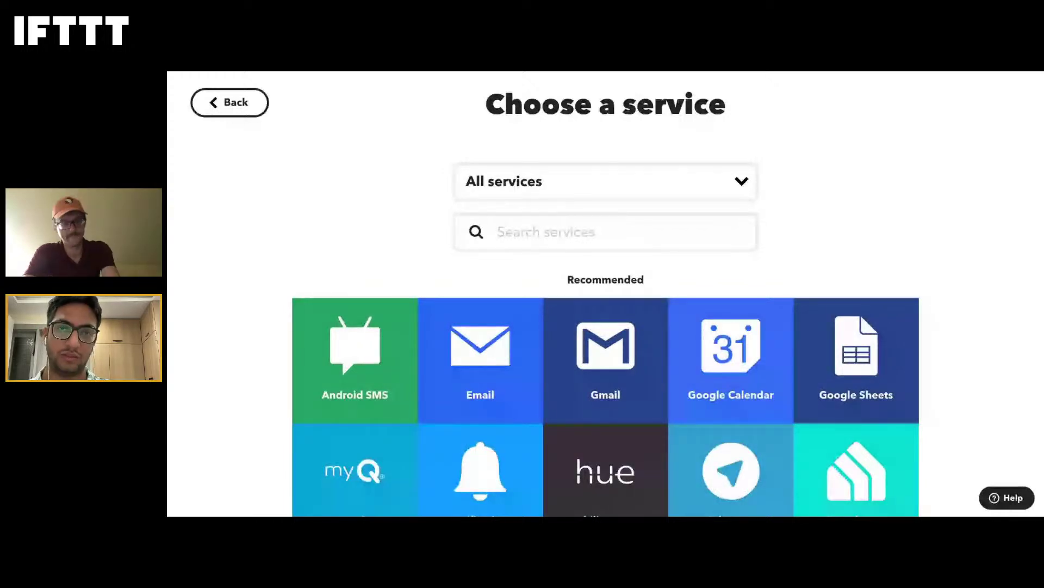
pyautogui.click(527, 237)
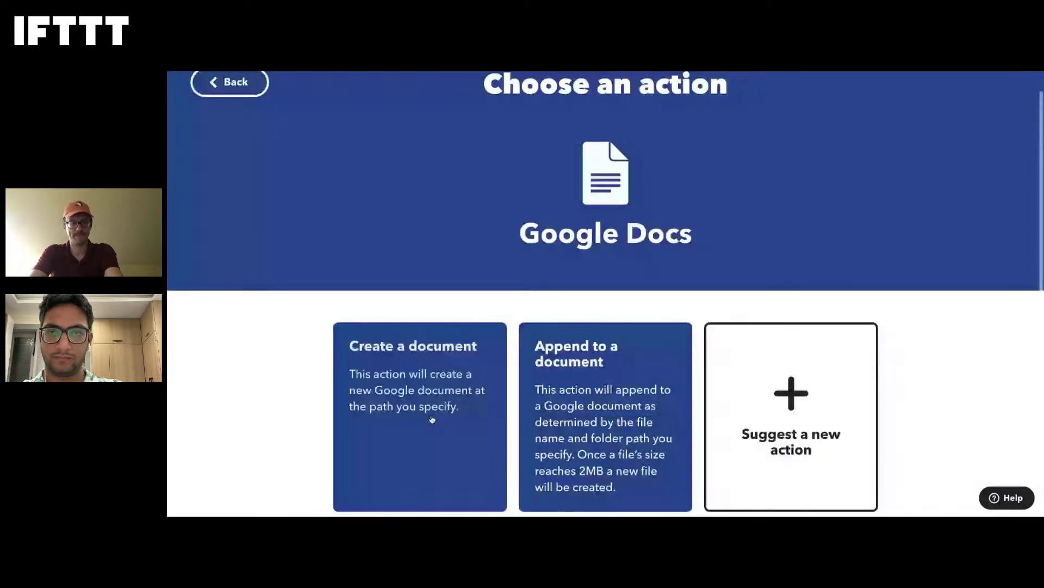
pyautogui.click(433, 419)
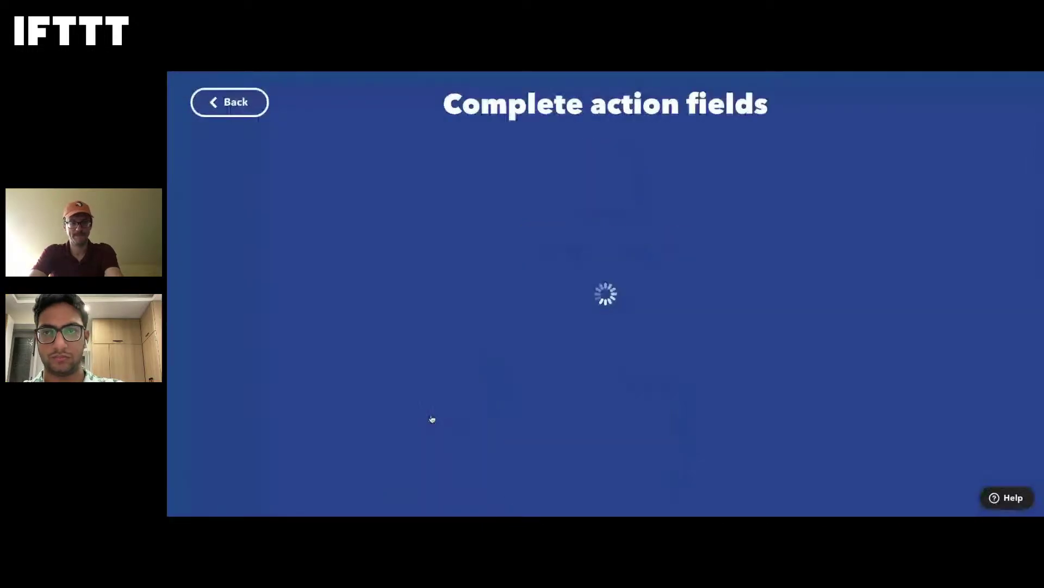
# Set the new document's name to the Name ingredient followed by "- Hindi".
pyautogui.scroll(-1, 579, 437)
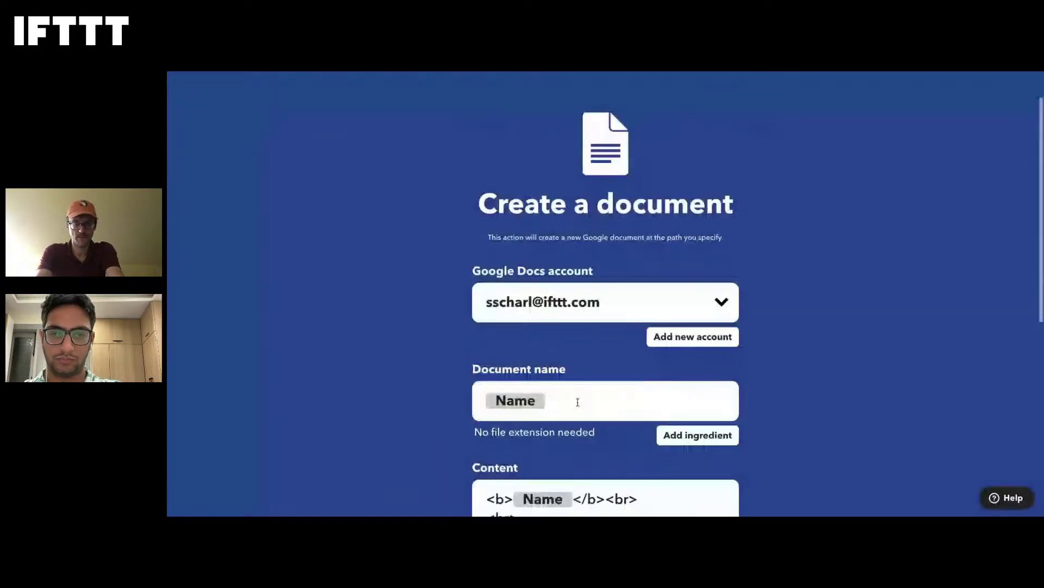
pyautogui.click(577, 402)
pyautogui.write('- in Hind')
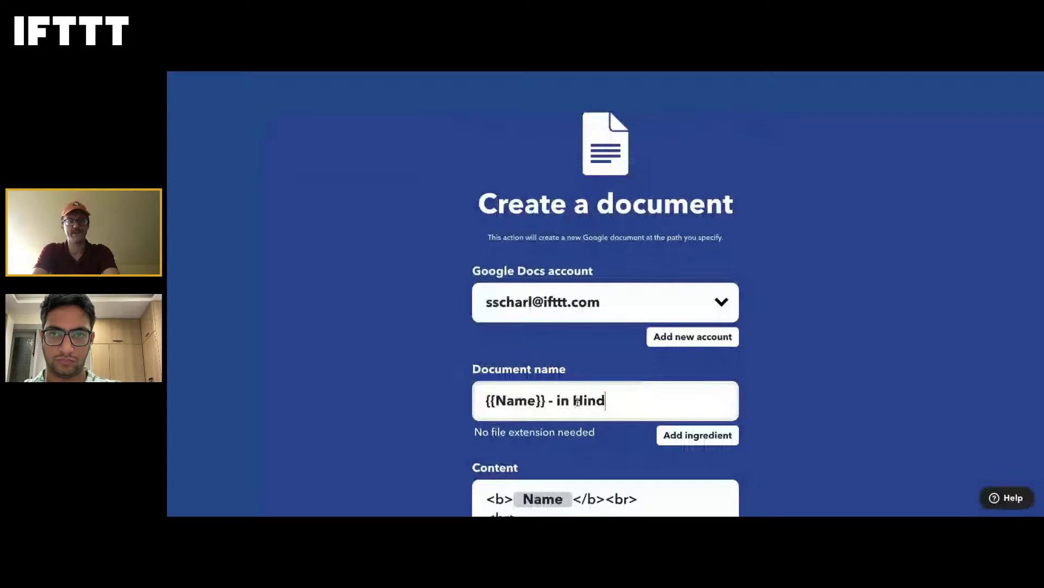
pyautogui.write('i')
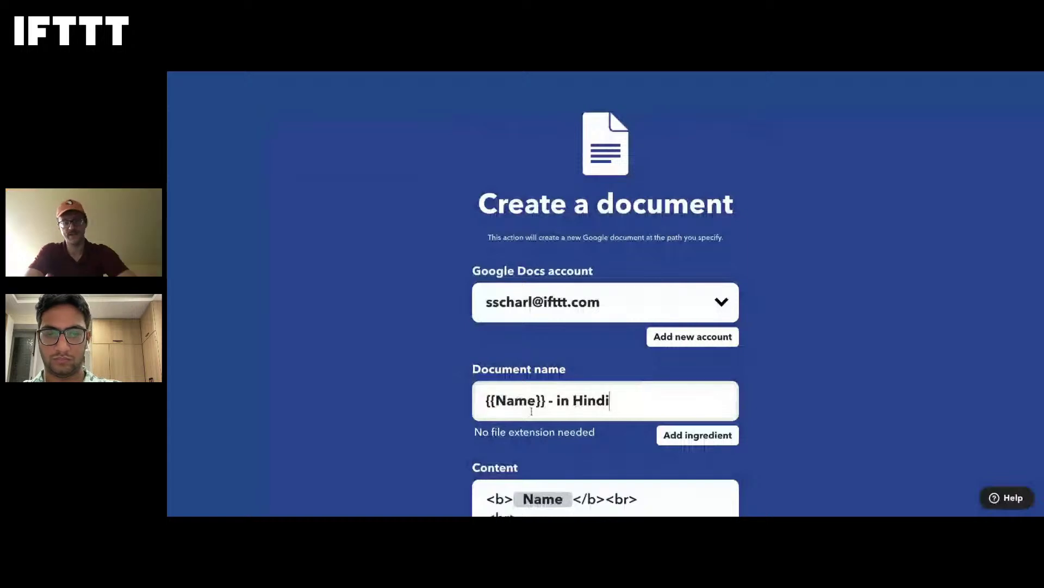
pyautogui.click(571, 404)
pyautogui.press('BackSpace')
pyautogui.press('BackSpace')
pyautogui.press('BackSpace')
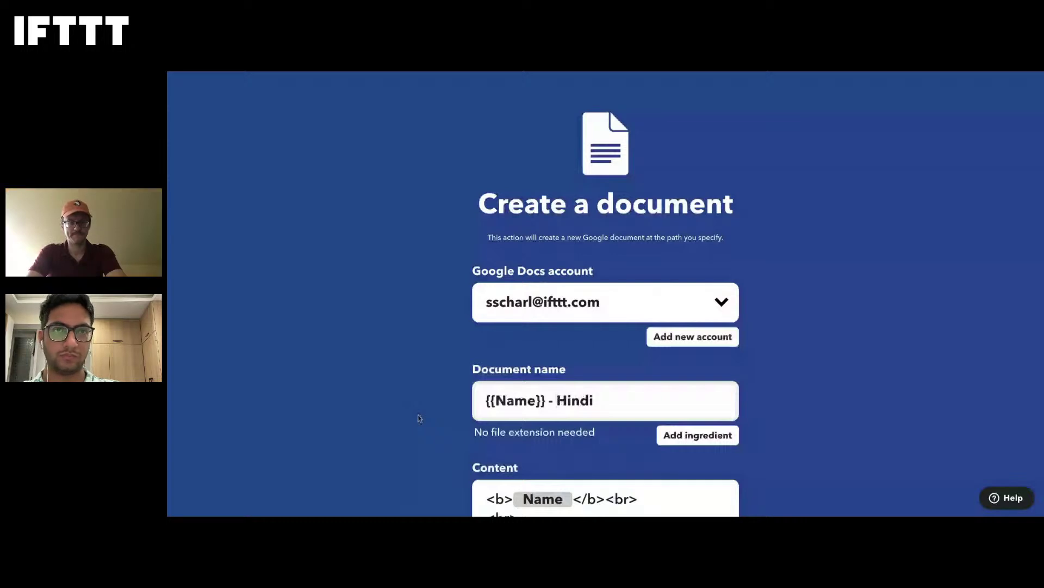
# Check the action's content, keep the Path ingredient as its Drive folder path, and create the action.
pyautogui.scroll(-4, 420, 418)
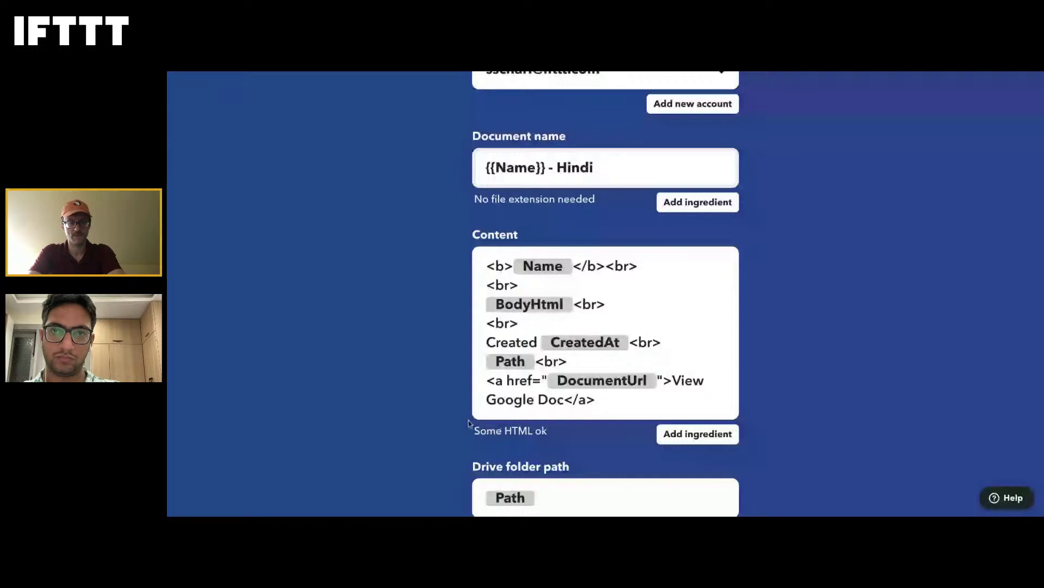
pyautogui.scroll(-2, 596, 370)
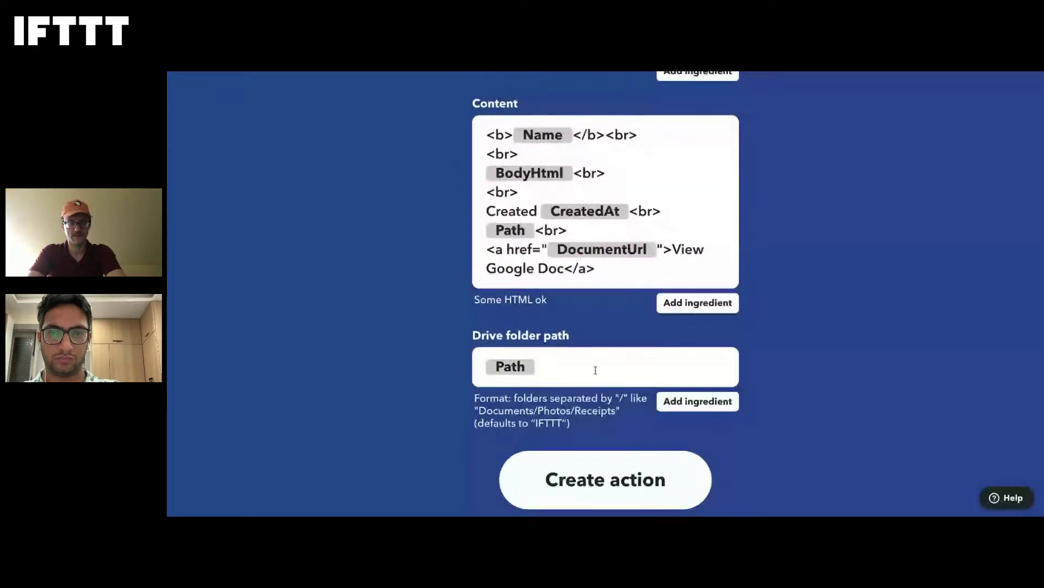
pyautogui.click(506, 365)
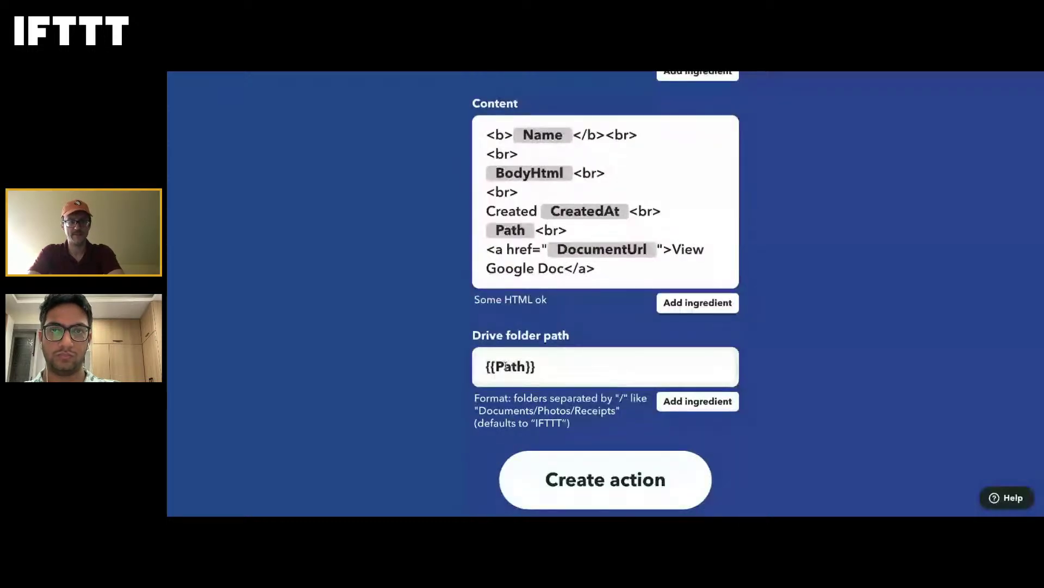
pyautogui.scroll(6, 424, 365)
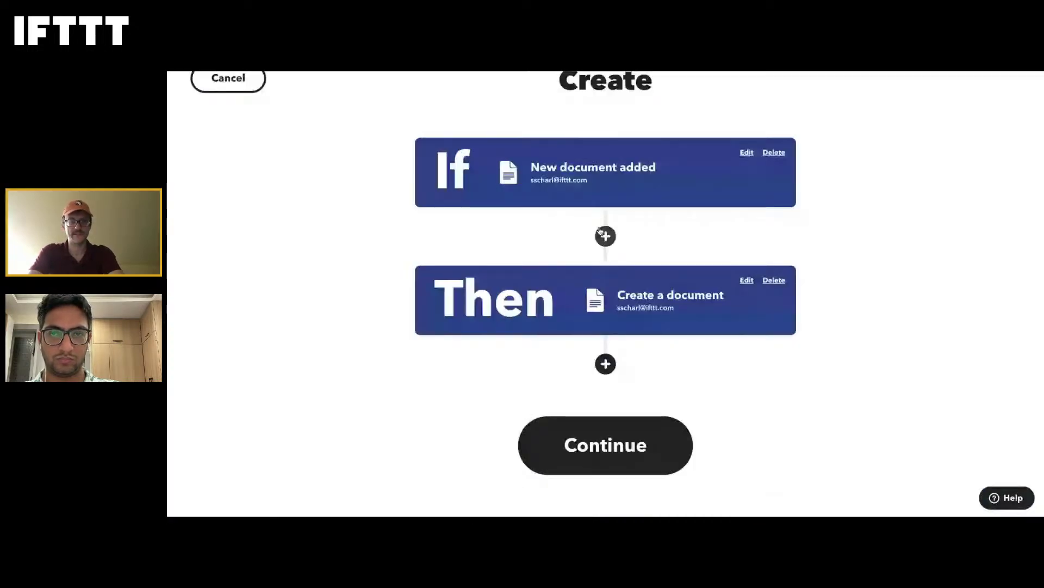
# Add a Translate query between the trigger and the action, with the Body ingredient as its only content.
pyautogui.click(603, 234)
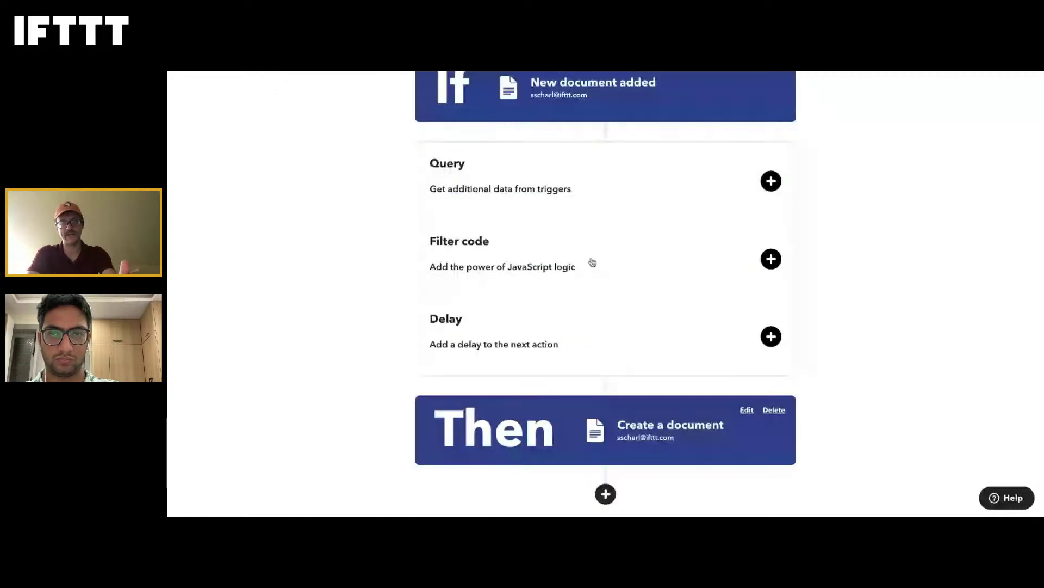
pyautogui.click(578, 222)
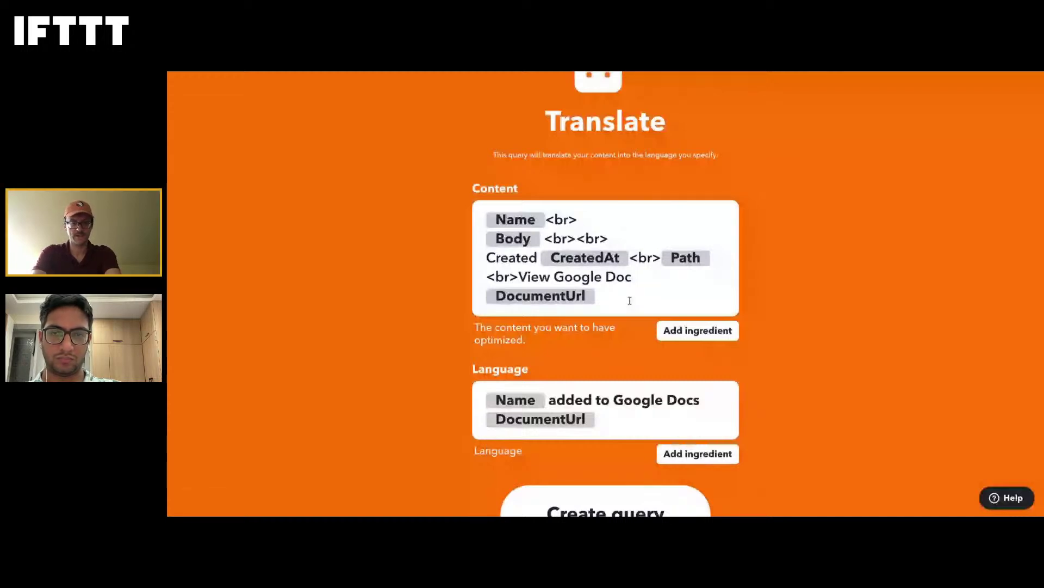
pyautogui.moveTo(629, 300); pyautogui.dragTo(417, 194)
pyautogui.press('BackSpace')
pyautogui.click(697, 283)
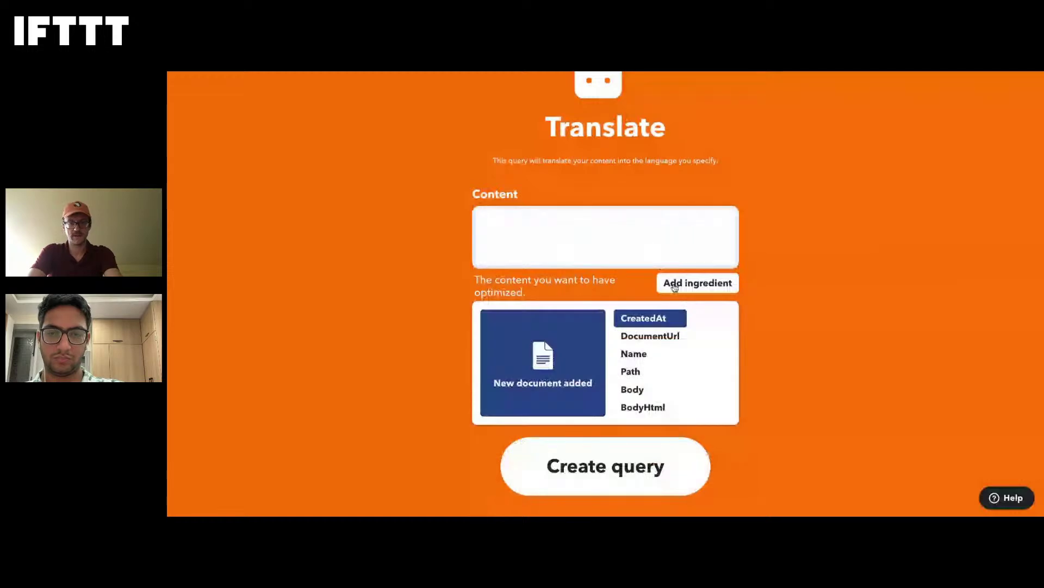
pyautogui.click(633, 390)
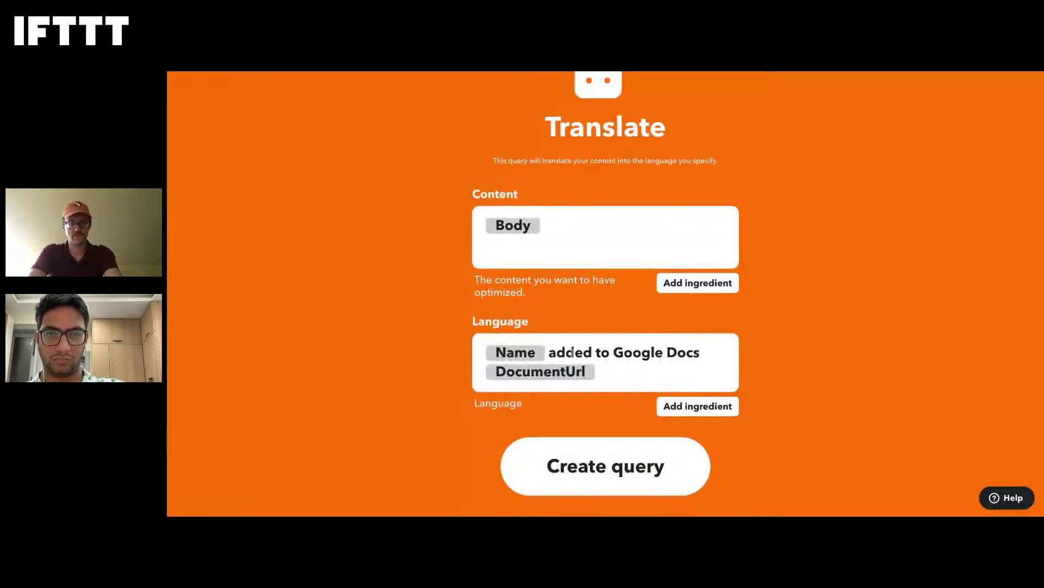
# Replace the Translate query's language text with "Hindi" and create the query.
pyautogui.doubleClick(496, 354)
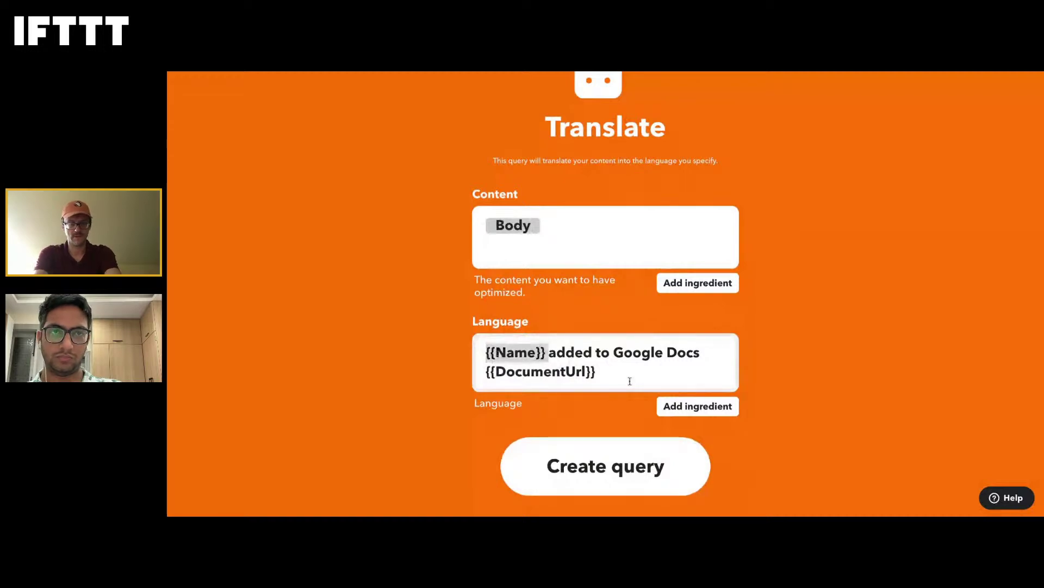
pyautogui.hotkey('ctrl', 'a')
pyautogui.write('Hindi')
pyautogui.click(445, 427)
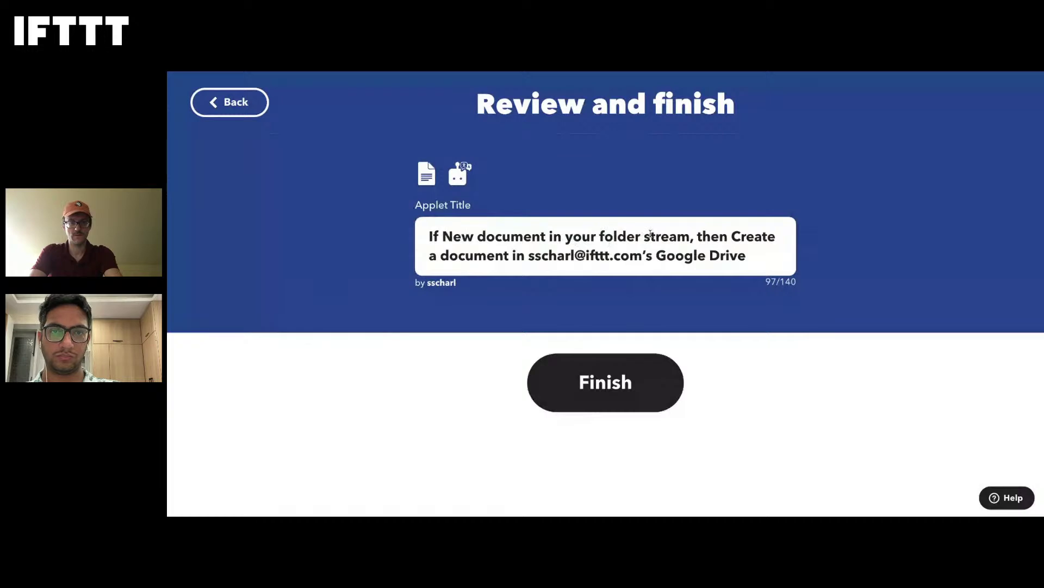
# Insert "translate to Hindi and" before "Create a document" in the applet title.
pyautogui.click(731, 236)
pyautogui.write('transl')
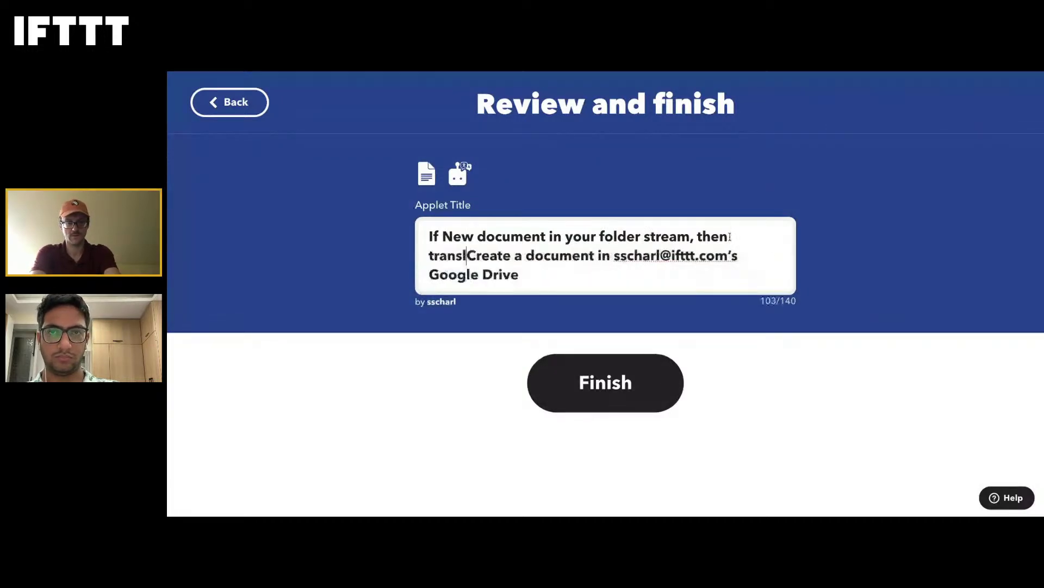
pyautogui.write('ate toe')
pyautogui.press('BackSpace')
pyautogui.press('BackSpace')
pyautogui.write('Hindi and')
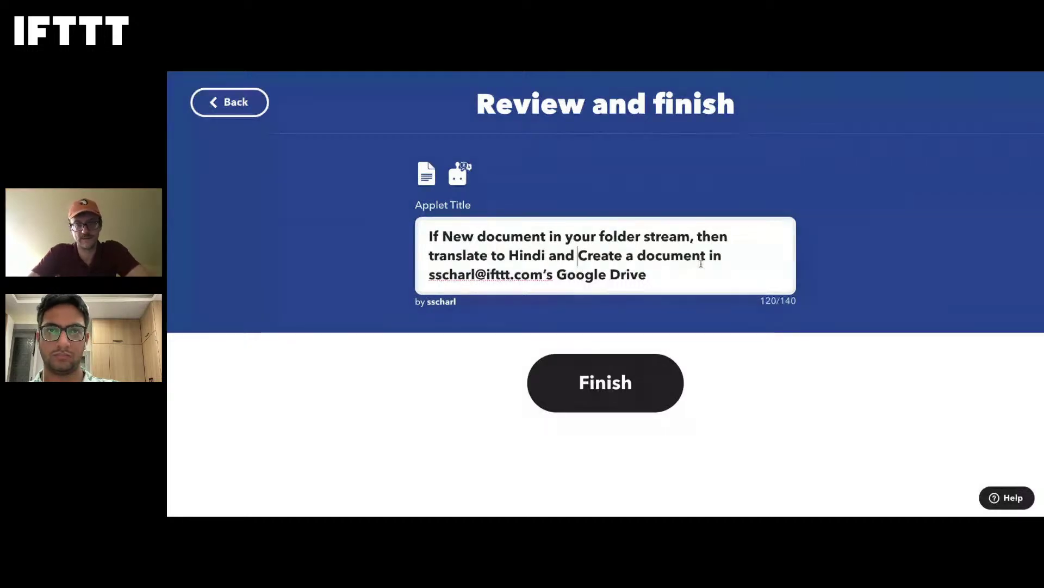
# Replace the applet title's ending after "Create a document" with "the same folder" and finish the applet.
pyautogui.moveTo(708, 257); pyautogui.dragTo(716, 279)
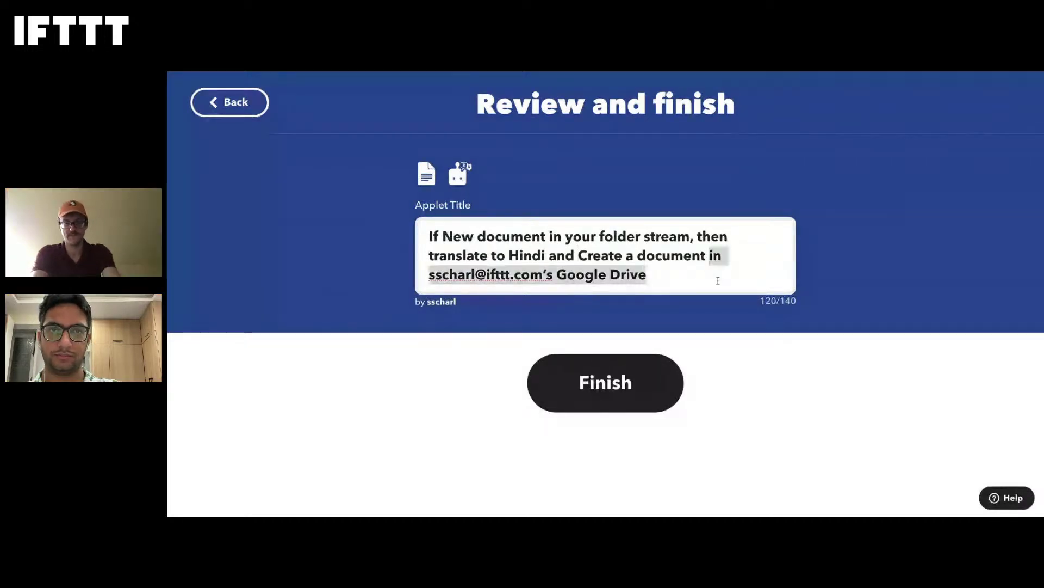
pyautogui.write('the same fo')
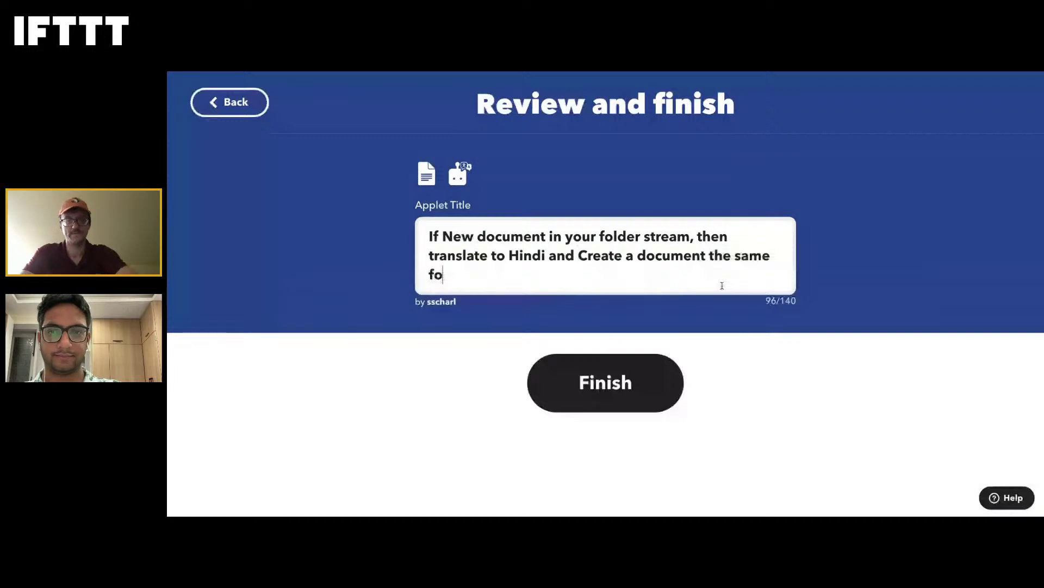
pyautogui.write('lder')
pyautogui.click(645, 399)
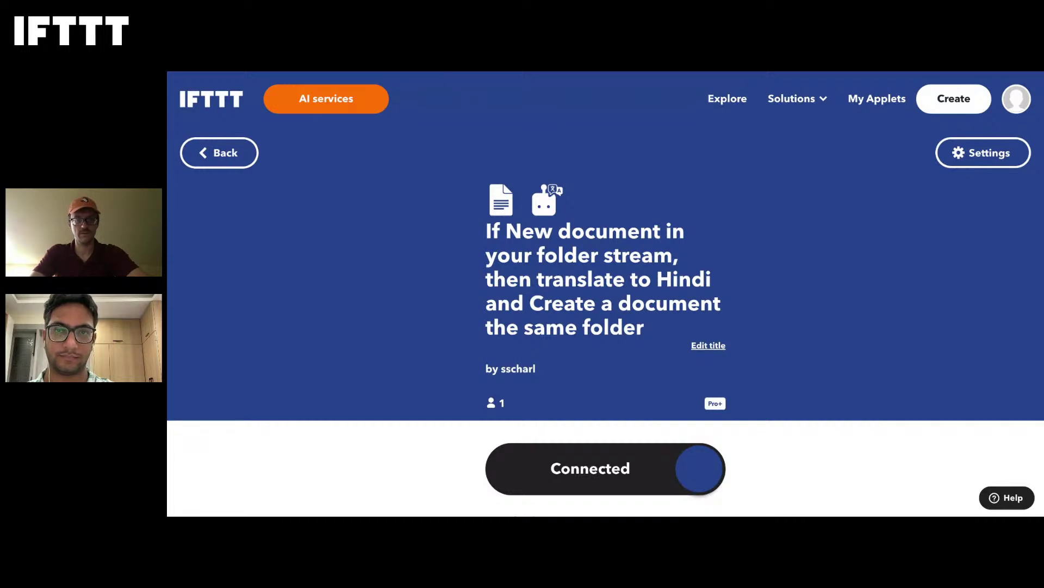
# Check the Stream Message document and the applet's run activity, and select the Hindi copy in Google Drive's stream folder.
pyautogui.hotkey('alt', 'Tab')
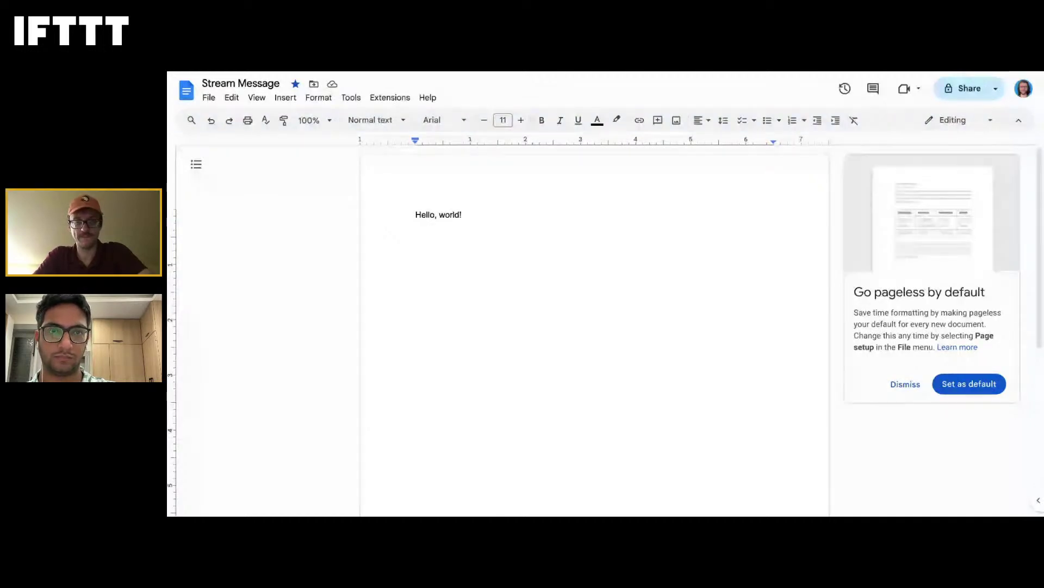
pyautogui.hotkey('alt', 'Tab')
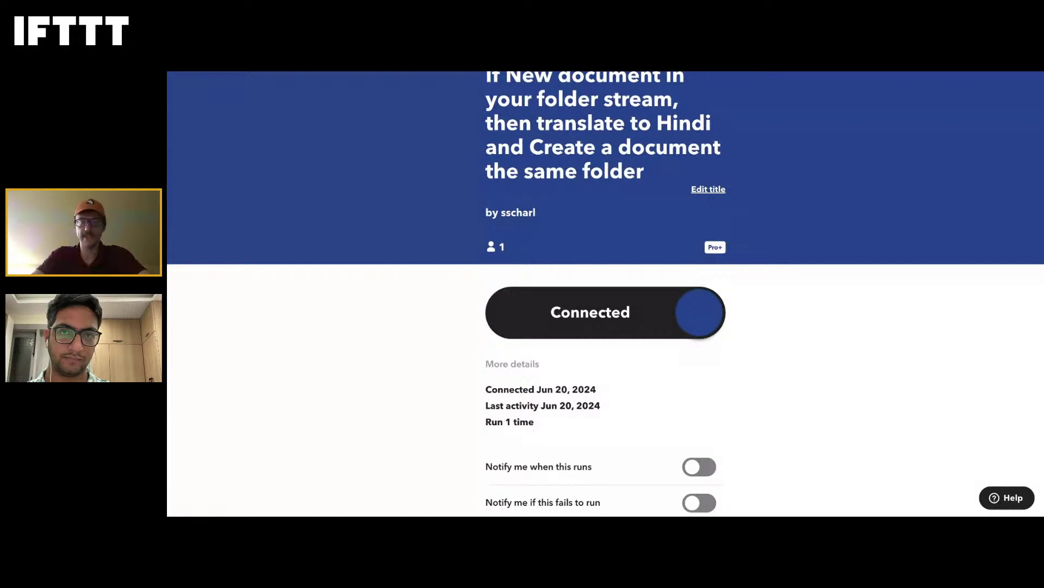
pyautogui.hotkey('alt', 'Tab')
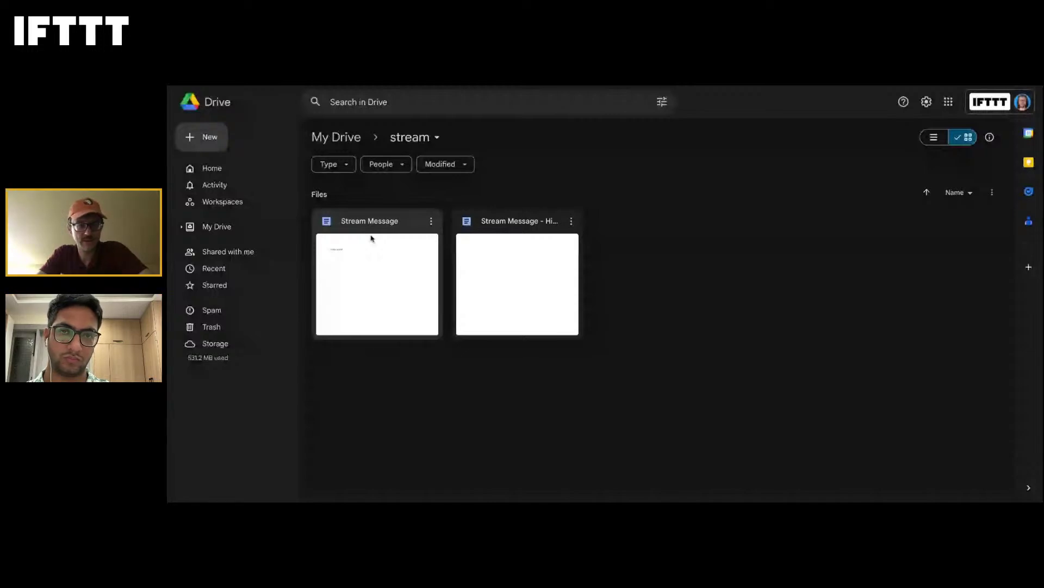
pyautogui.click(517, 232)
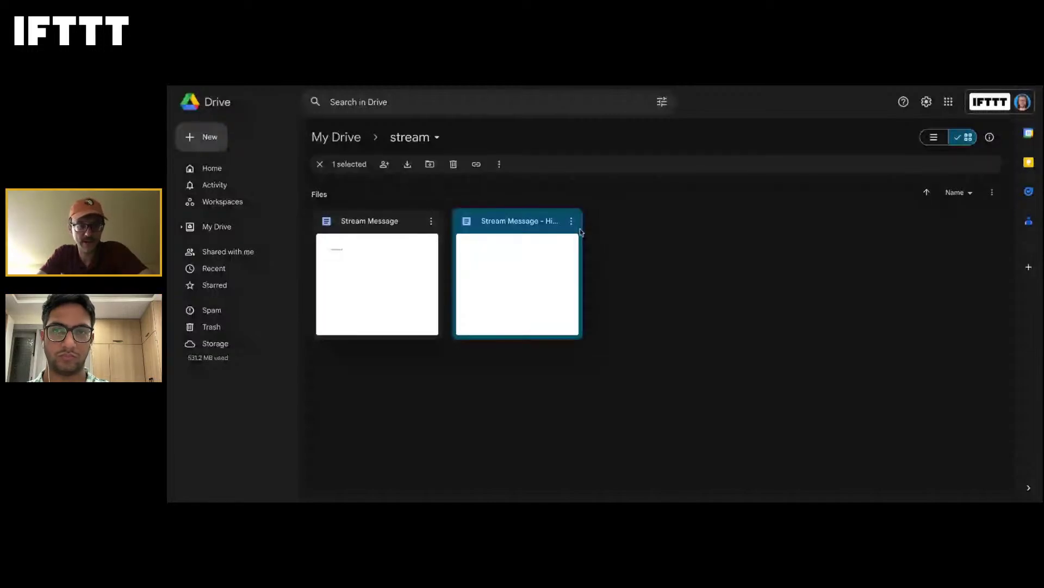